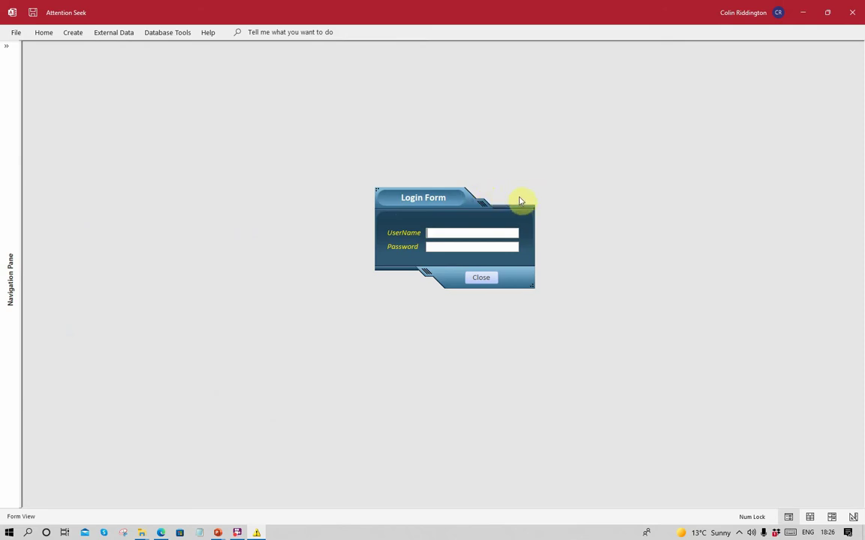
right_click(422, 198)
click(437, 234)
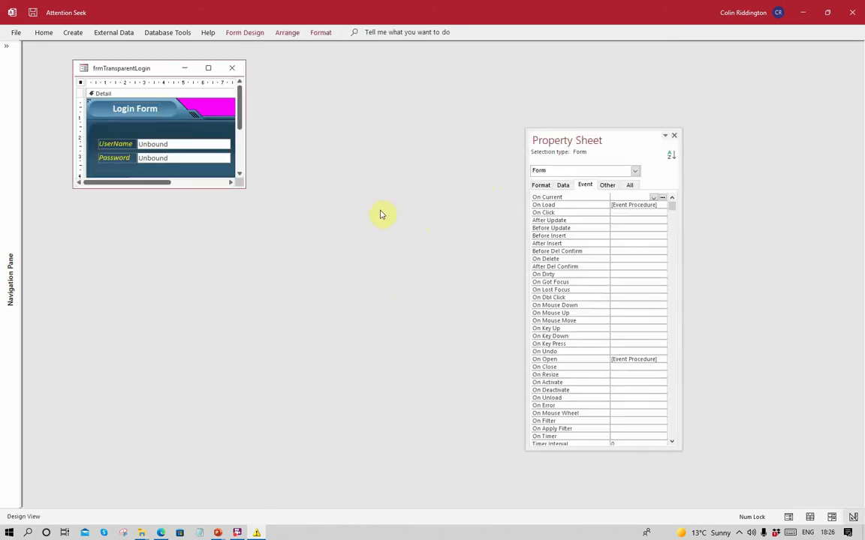
drag(245, 187, 275, 247)
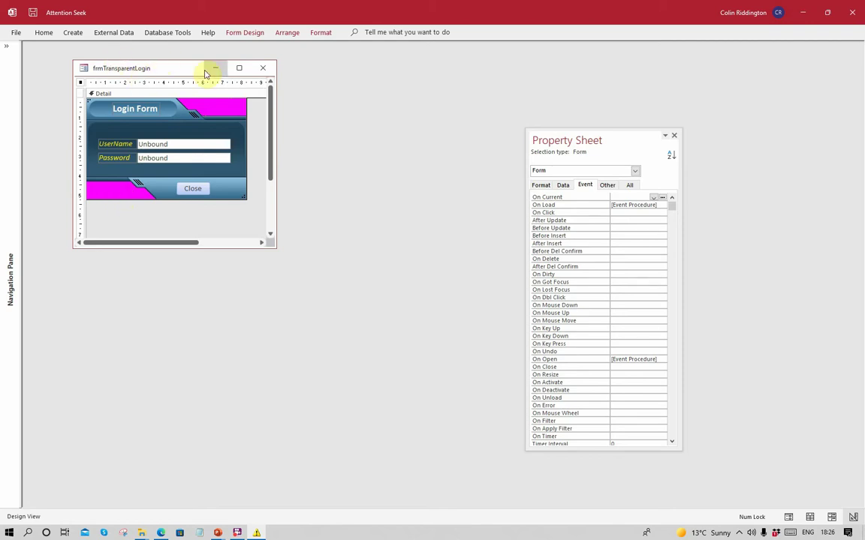
click(787, 516)
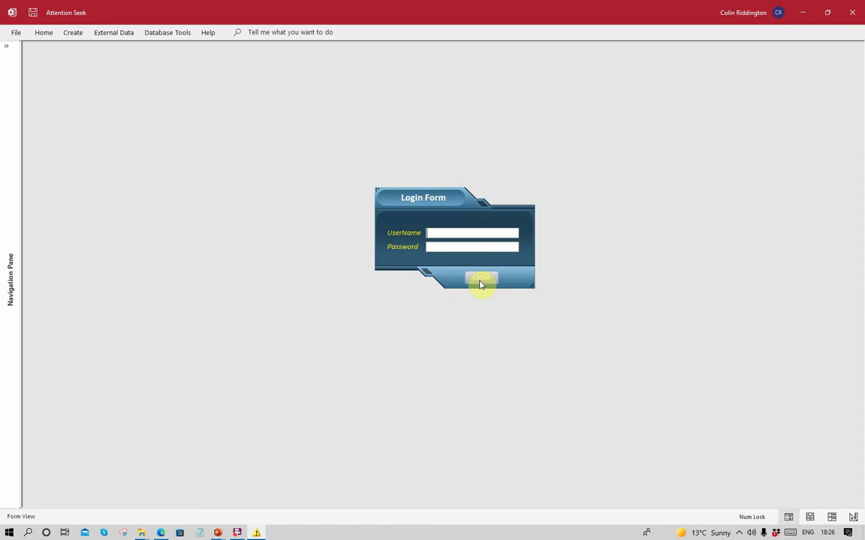
Close the login form so frmTransparent's dog-head picture slides into view
click(481, 281)
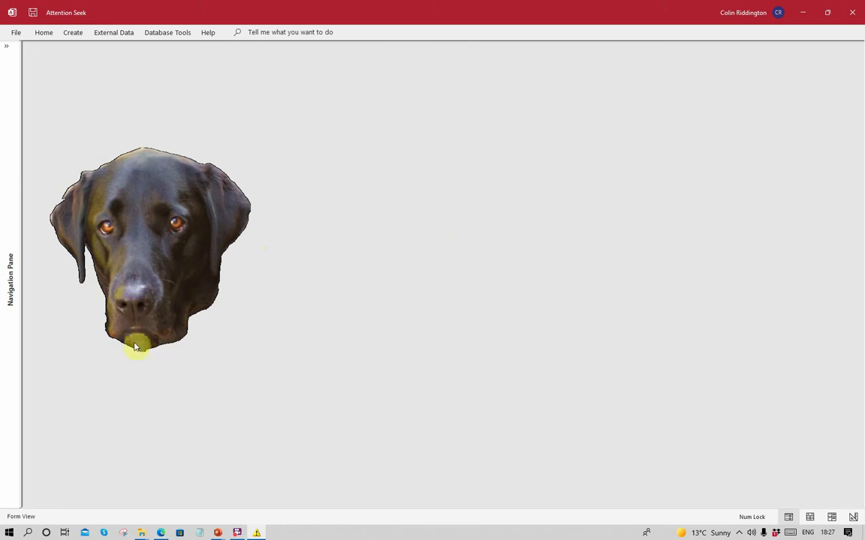
click(181, 236)
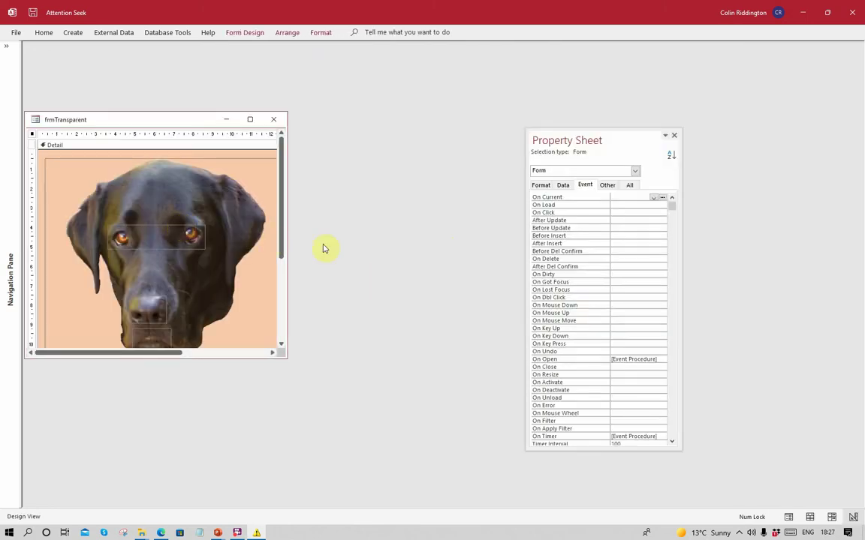
click(250, 119)
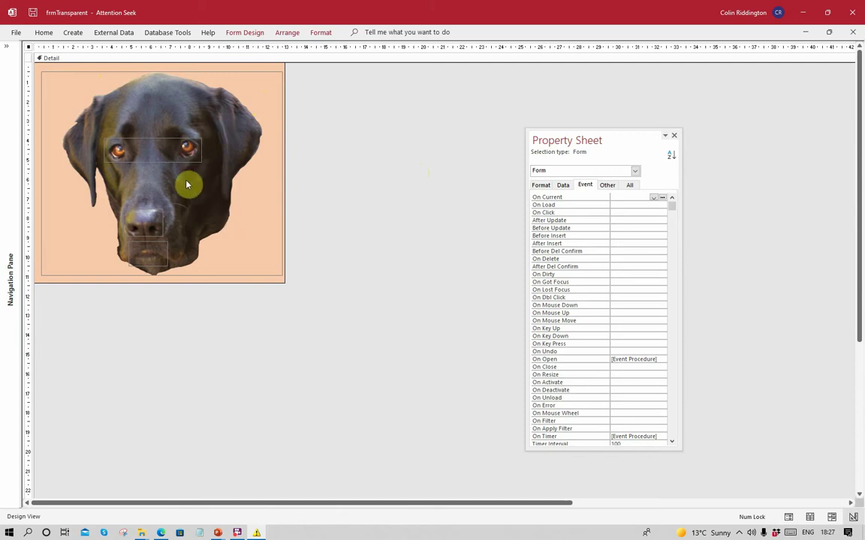
click(789, 517)
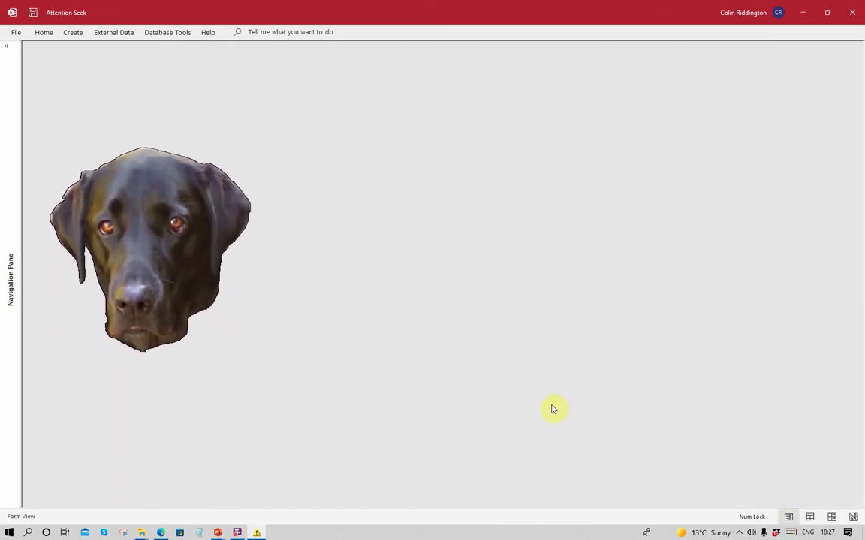
click(140, 332)
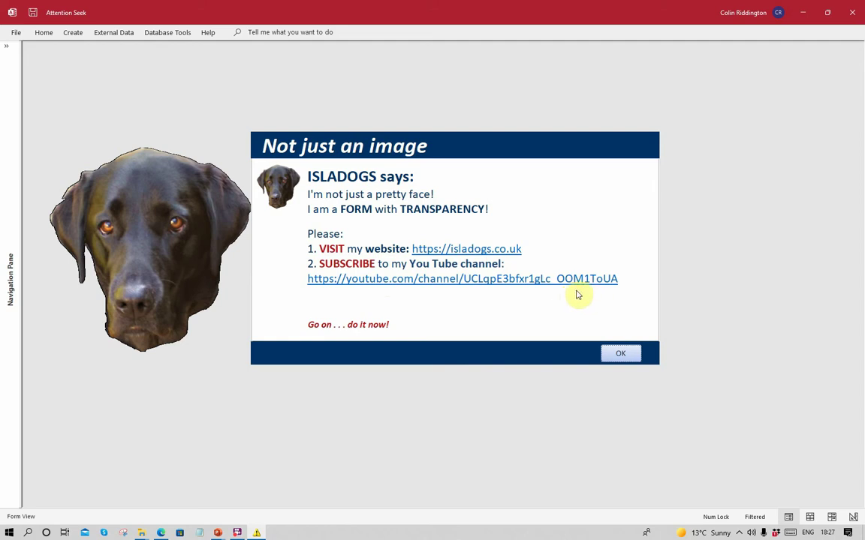
click(620, 356)
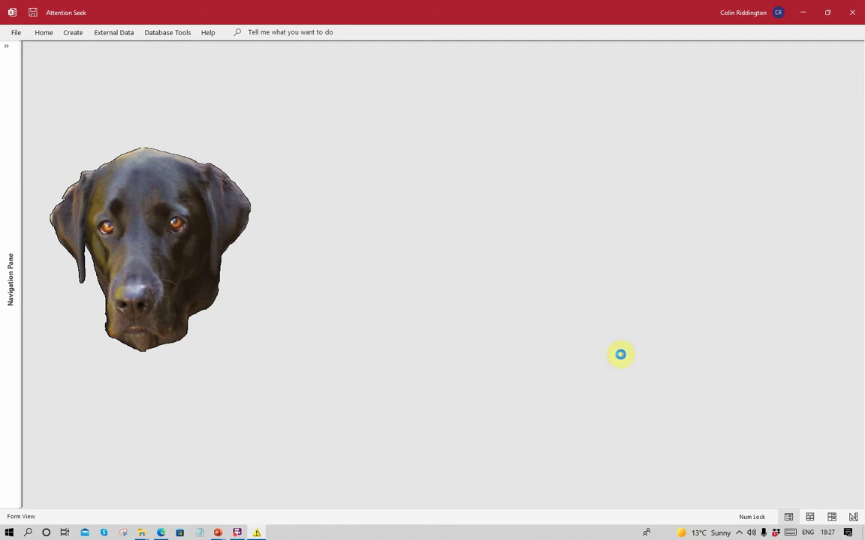
Close frmTransparent via the dog's nose, bringing up the Animate, Round & Fade popup
click(131, 304)
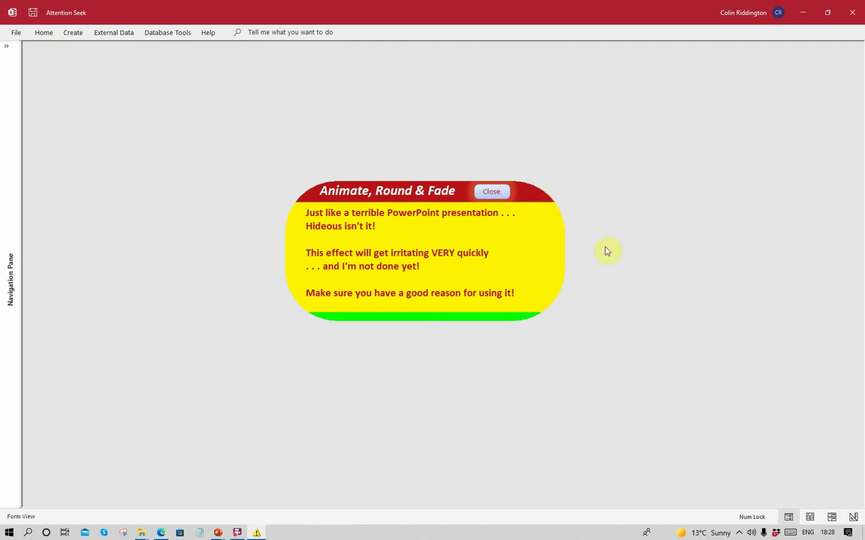
Close the Animate, Round & Fade message, then switch the circular form to Design View and close it
click(492, 194)
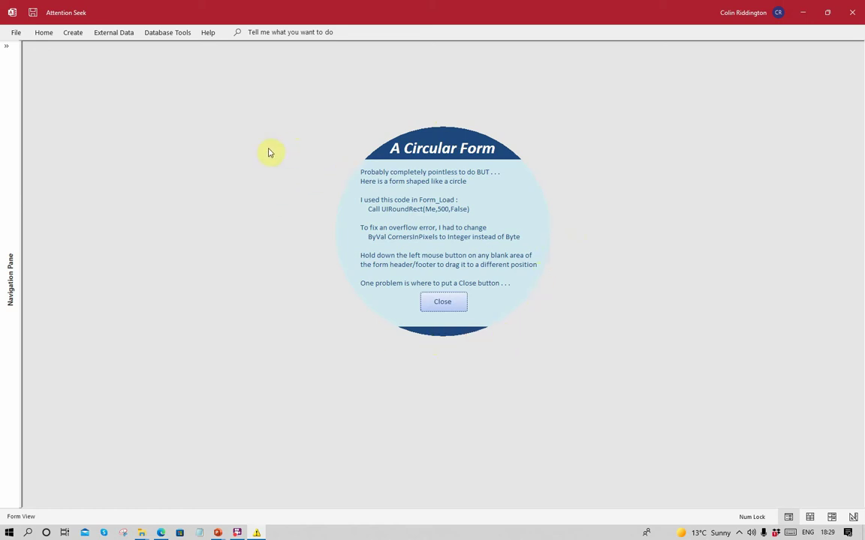
right_click(508, 198)
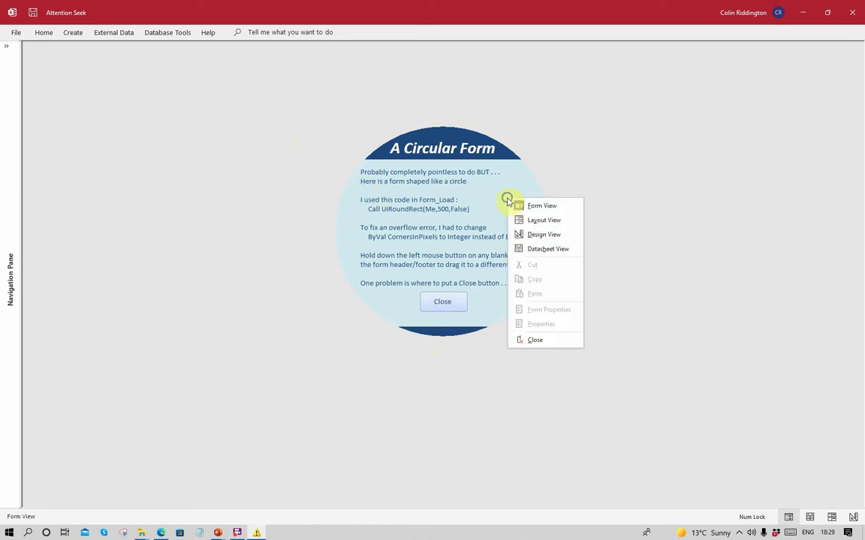
click(529, 234)
key(ctrl+w)
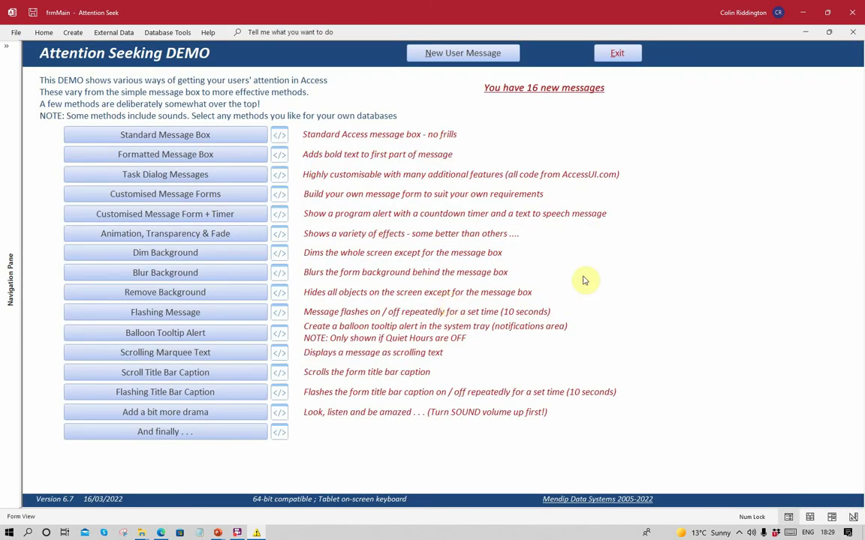
Open the Form_frmTransparentLogin code module in the VBA editor
click(279, 239)
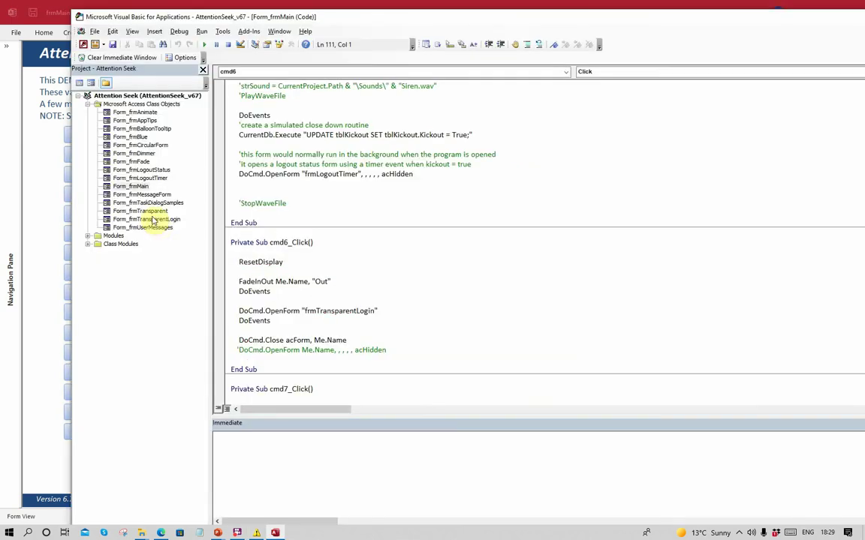
double_click(153, 219)
scroll(379, 176, down, 3)
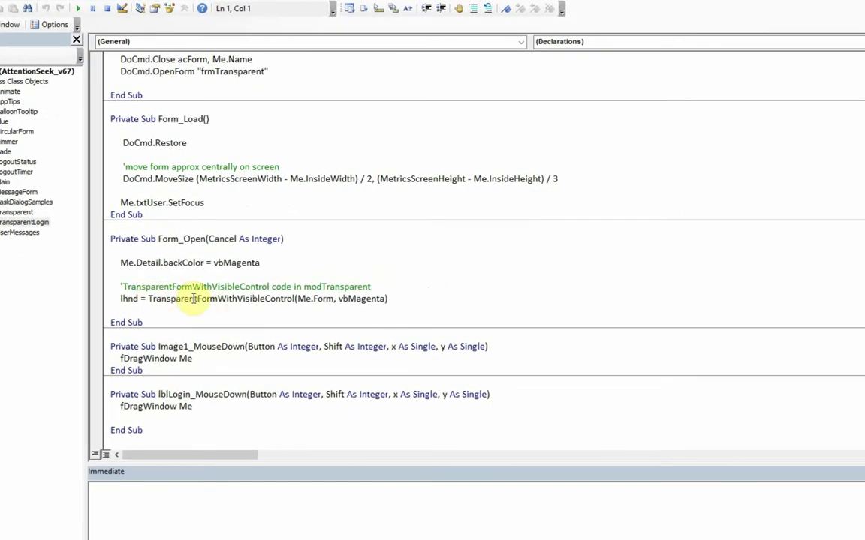
Jump to the TransparentFormWithVisibleControl definition in modTransparent and review it
right_click(242, 299)
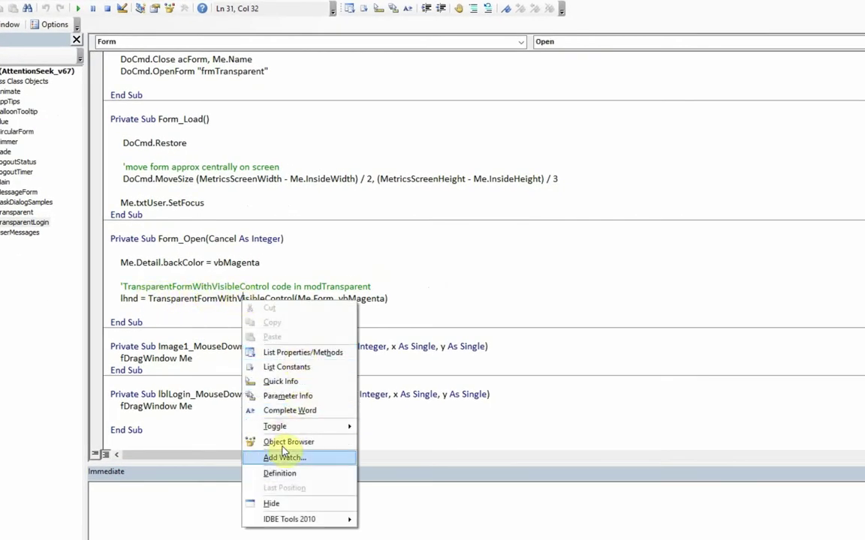
click(286, 473)
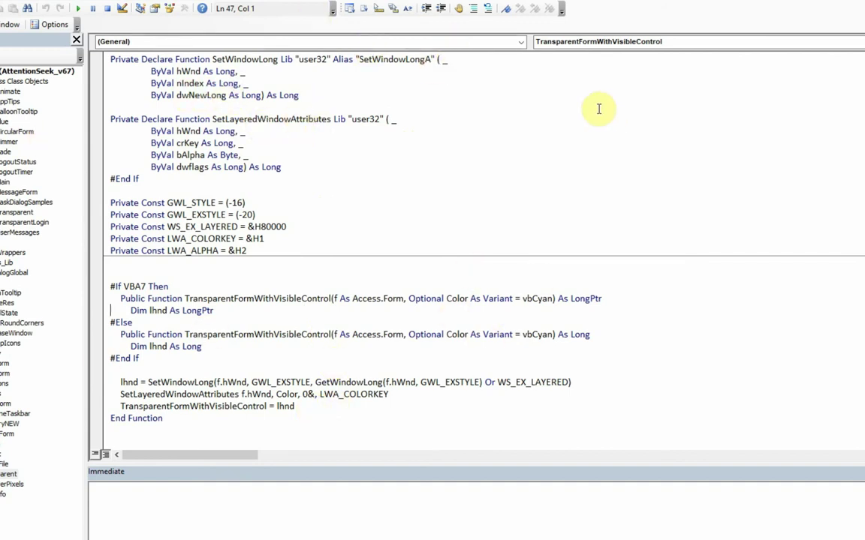
scroll(599, 109, up, 8)
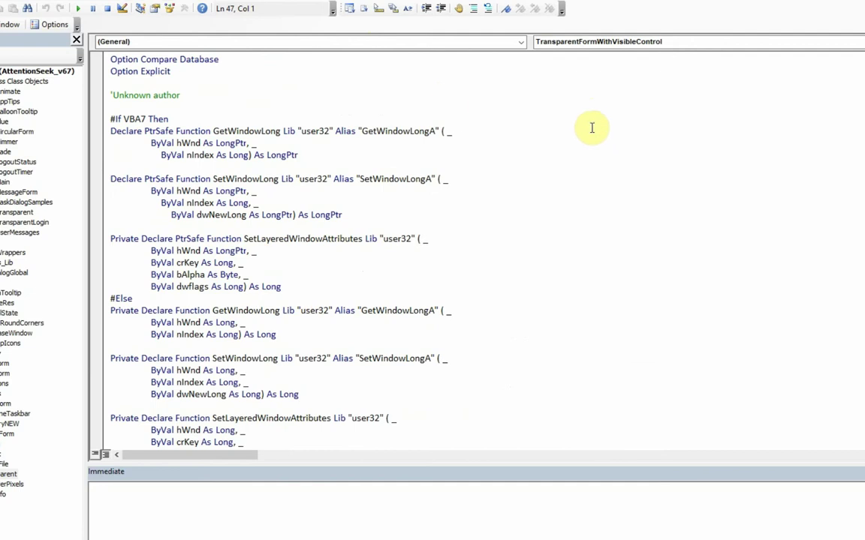
scroll(289, 81, down, 8)
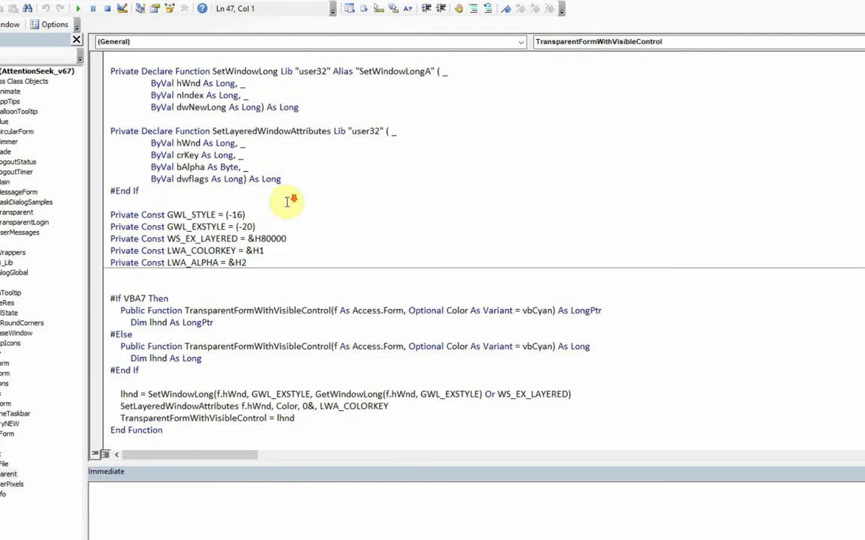
scroll(290, 201, down, 1)
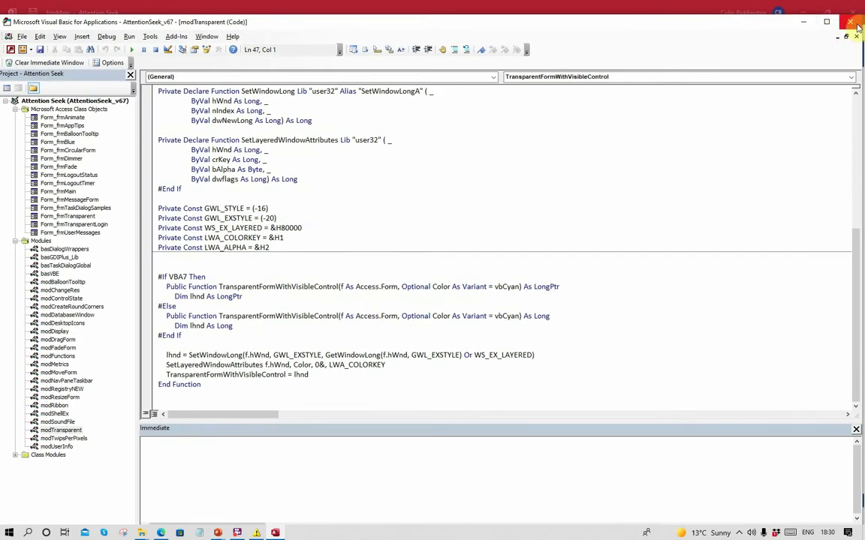
Inspect frmTransparent's On Open event code, then run the form over the main menu
click(856, 26)
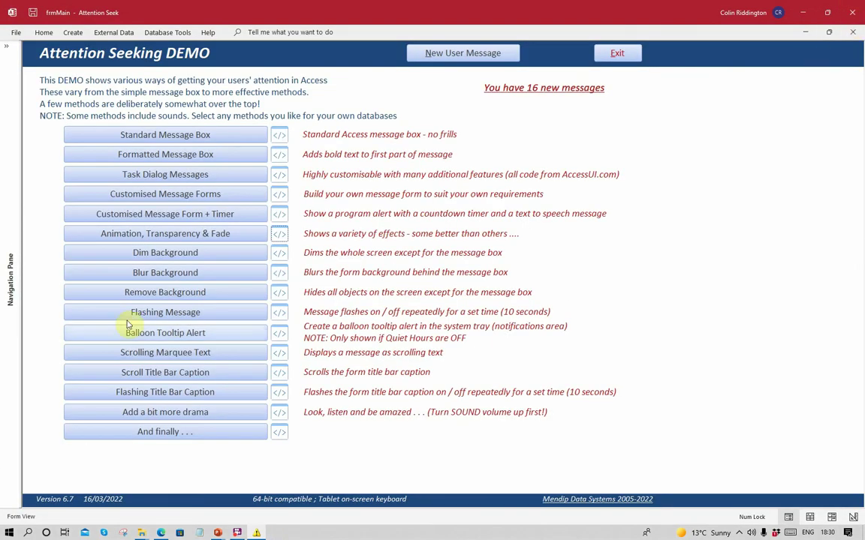
click(9, 69)
click(38, 398)
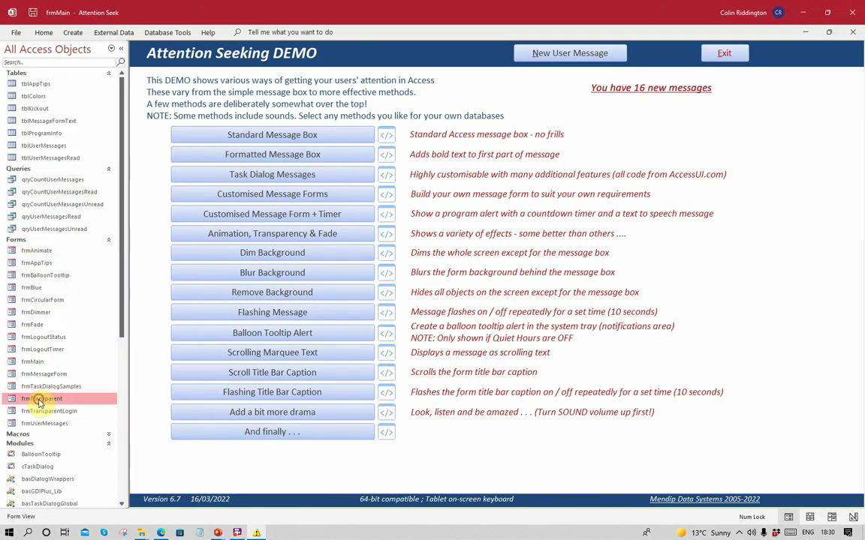
key(ctrl+Return)
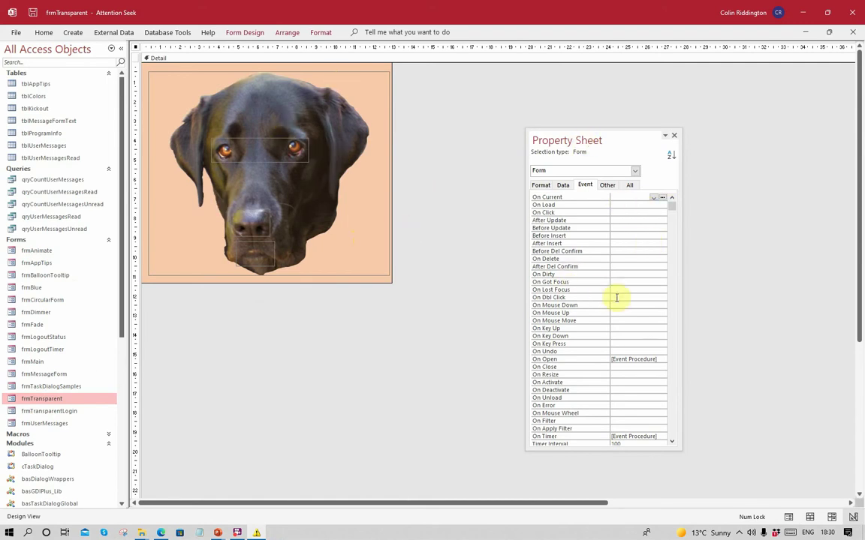
click(661, 360)
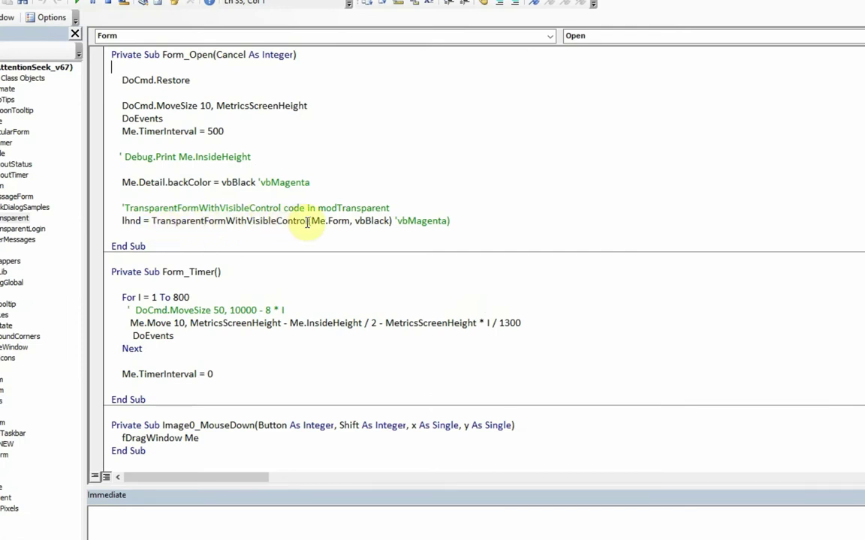
scroll(285, 266, down, 1)
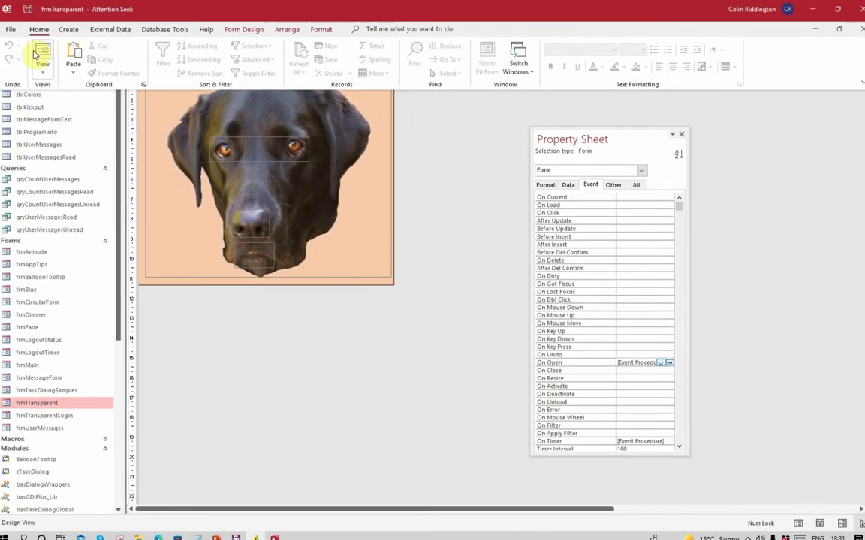
click(39, 58)
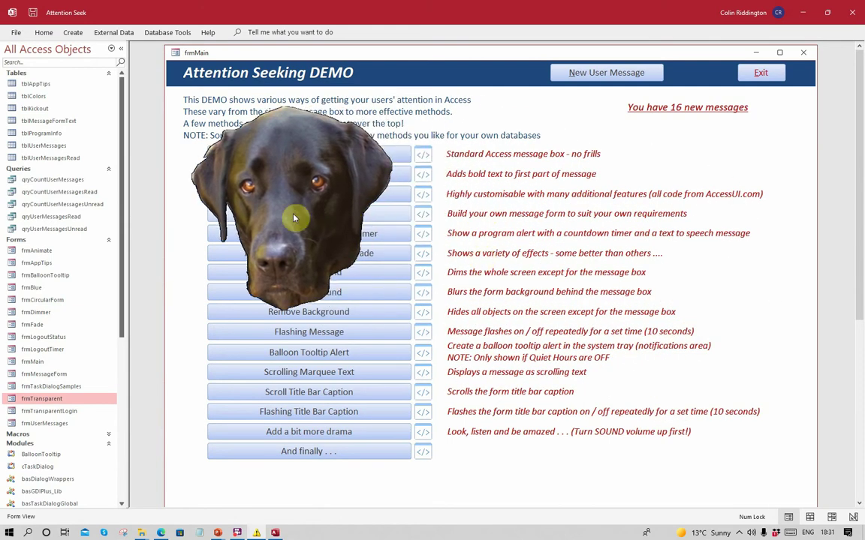
Dismiss the dog head and read through Form_frmAnimate's Form_Open and Form_Timer code
click(301, 240)
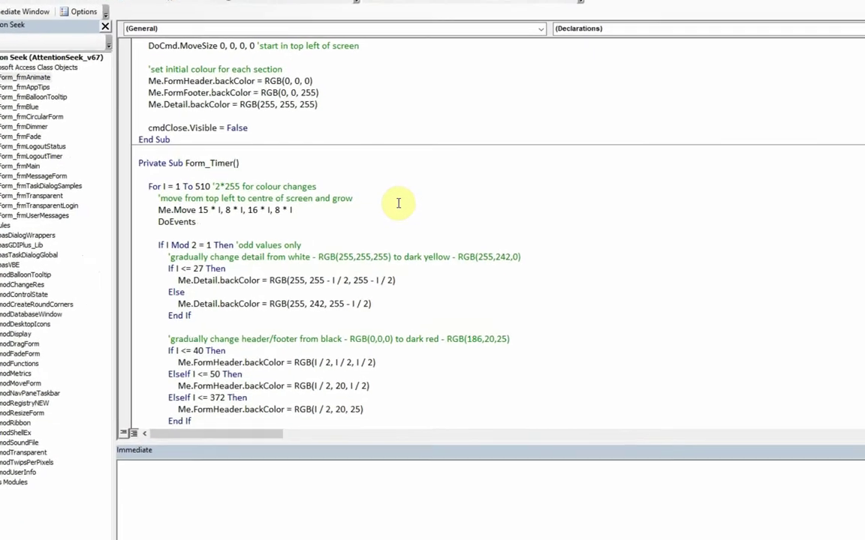
scroll(353, 143, up, 2)
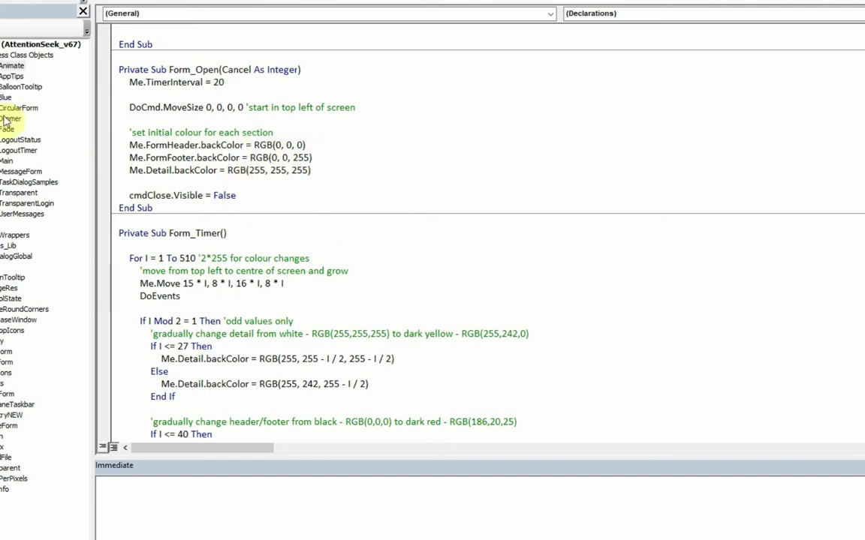
scroll(285, 282, down, 3)
scroll(286, 282, down, 3)
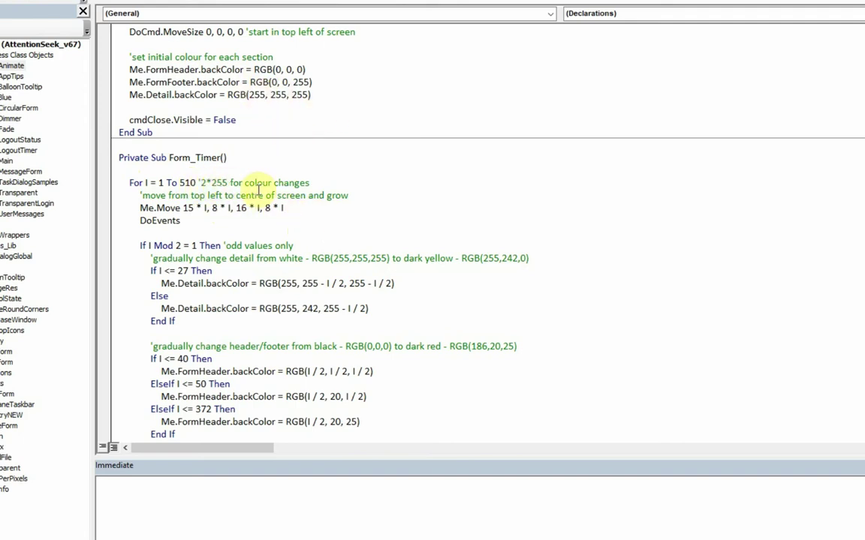
scroll(240, 180, down, 1)
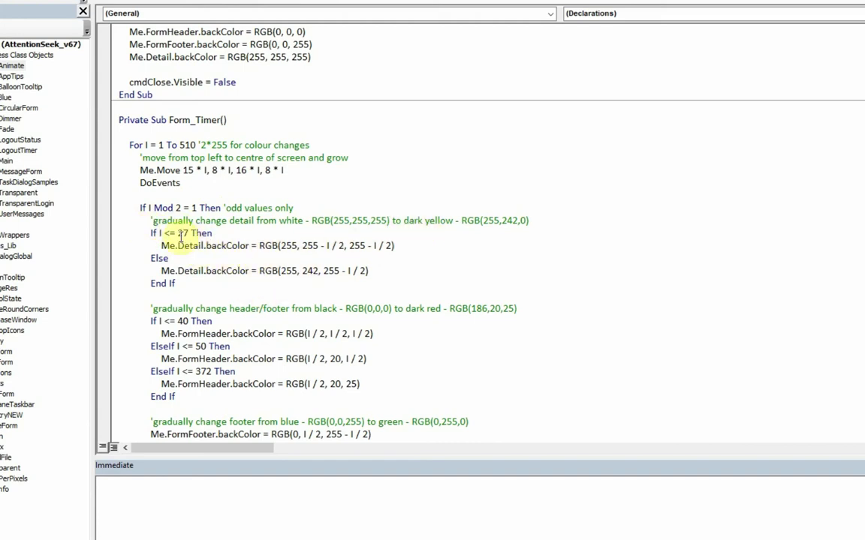
scroll(162, 328, down, 2)
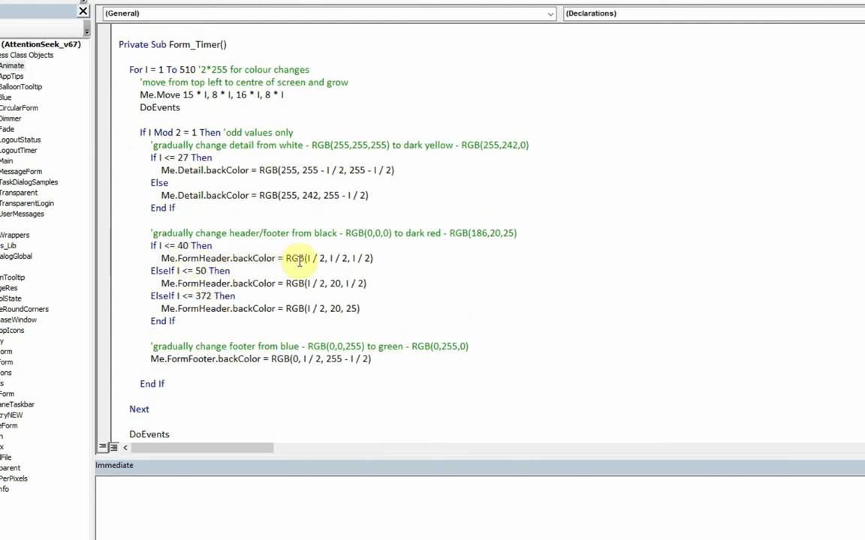
scroll(235, 305, down, 1)
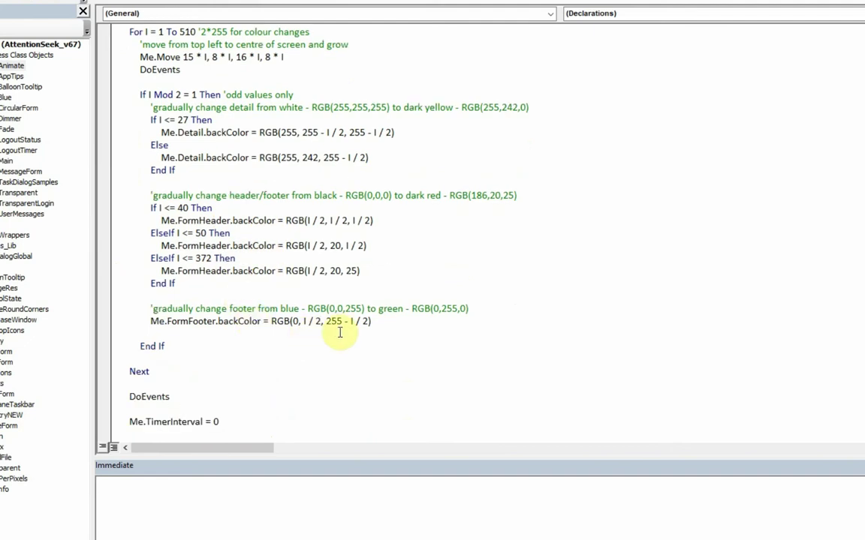
Reach the For J = 1 To 200 UISetRoundRect loop and bring up its context menu
scroll(358, 332, down, 3)
scroll(356, 331, down, 1)
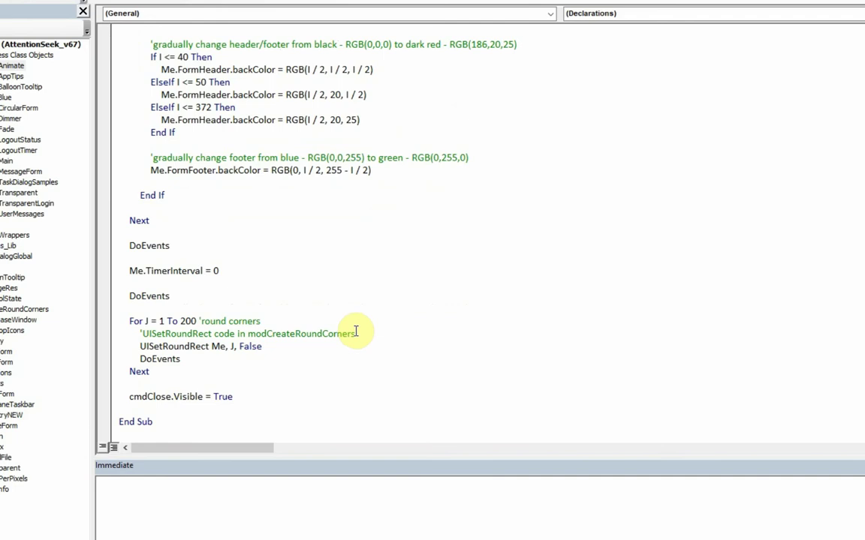
scroll(356, 331, up, 8)
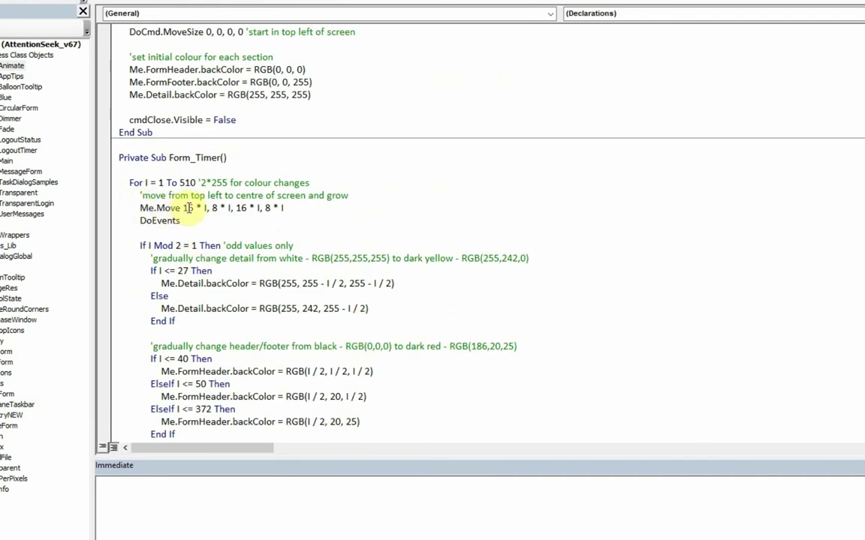
scroll(266, 222, down, 8)
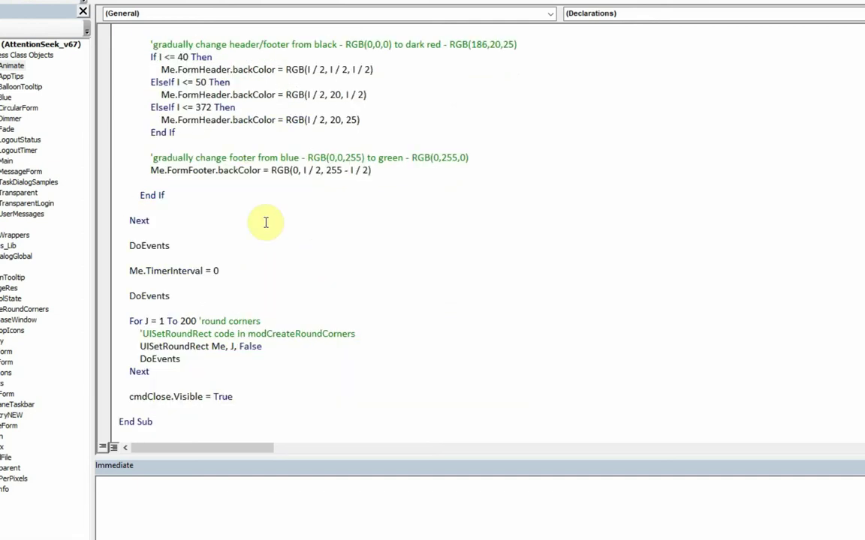
click(187, 348)
right_click(189, 347)
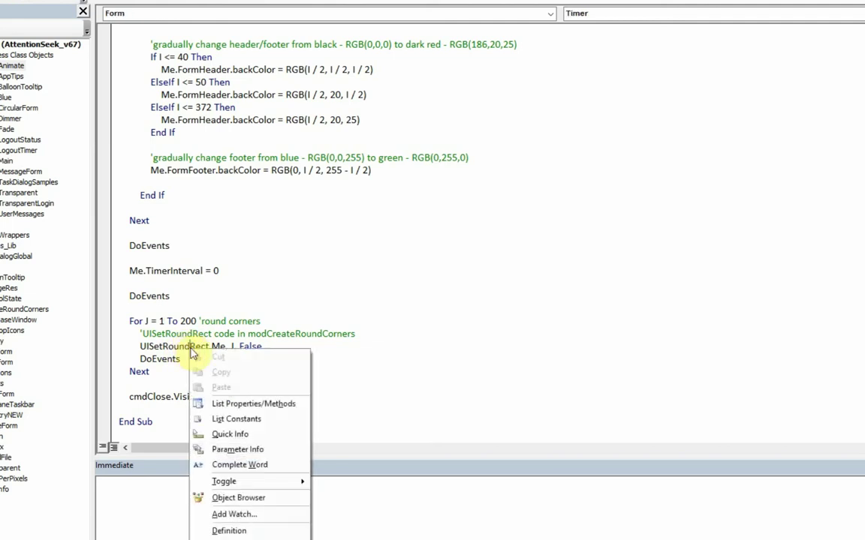
Jump to UISetRoundRect in modCreateRoundCorners, read to End Function, and move the editor aside
click(248, 531)
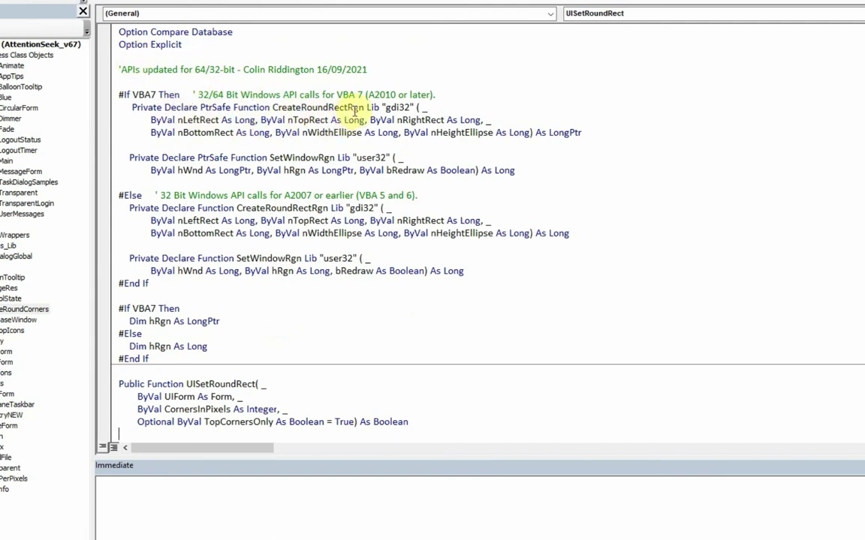
scroll(252, 342, down, 3)
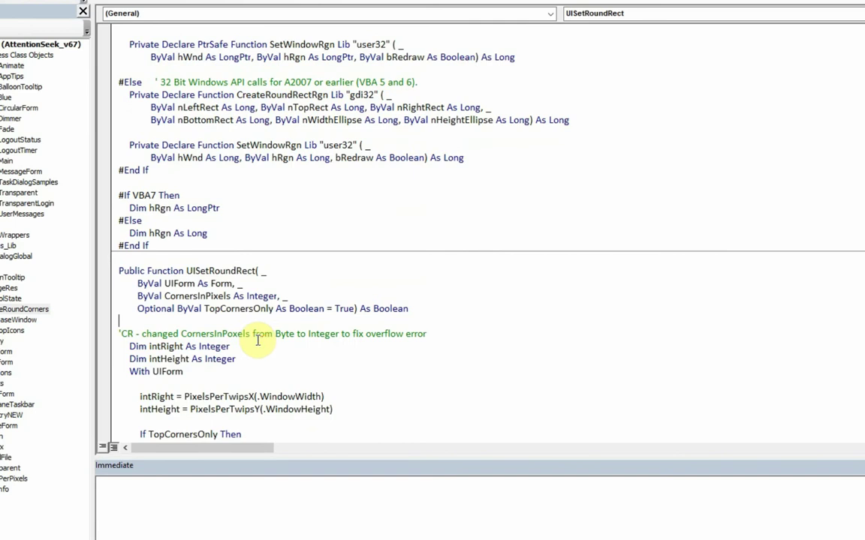
scroll(258, 341, down, 4)
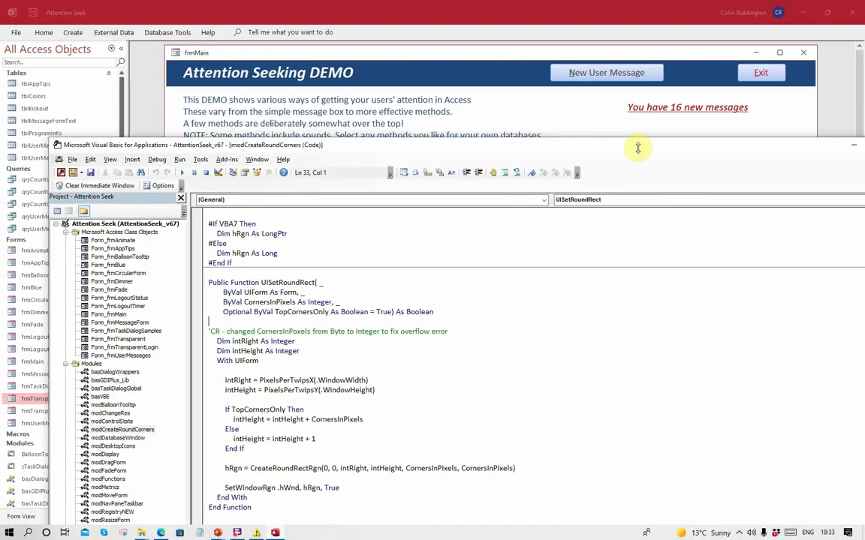
drag(772, 147, 637, 123)
Close the code editor and open frmCircularForm in Design View, maximized without the property sheet
click(775, 120)
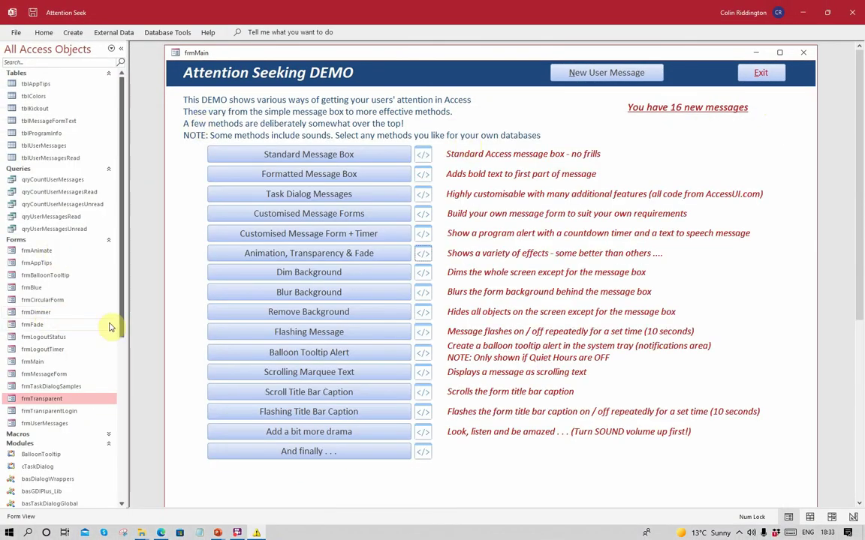
click(33, 300)
right_click(33, 300)
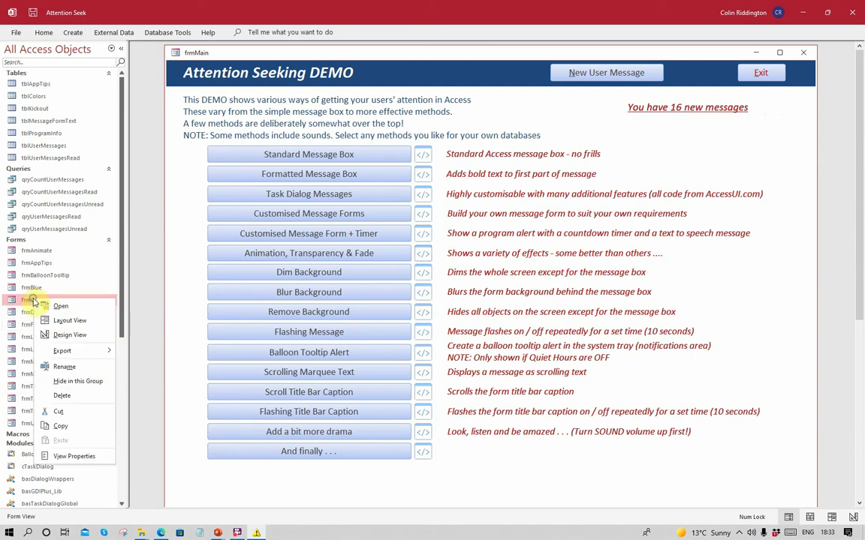
click(60, 334)
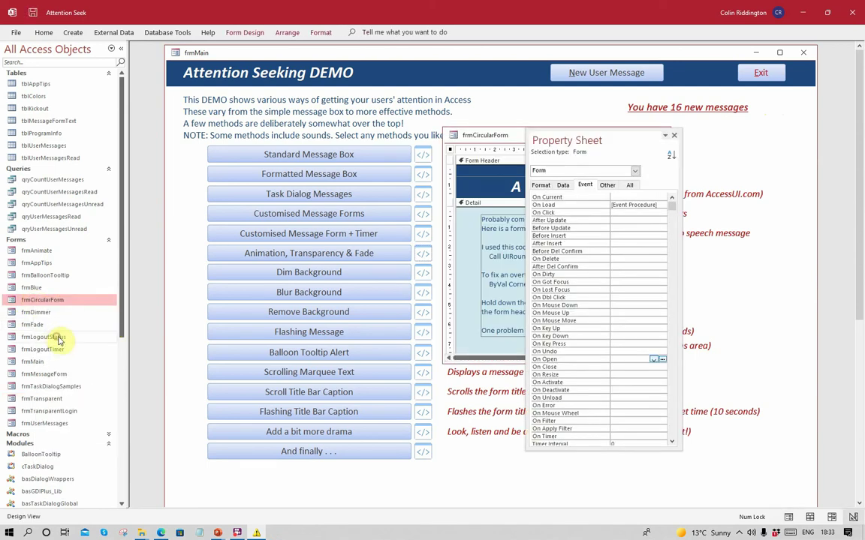
click(673, 135)
click(675, 138)
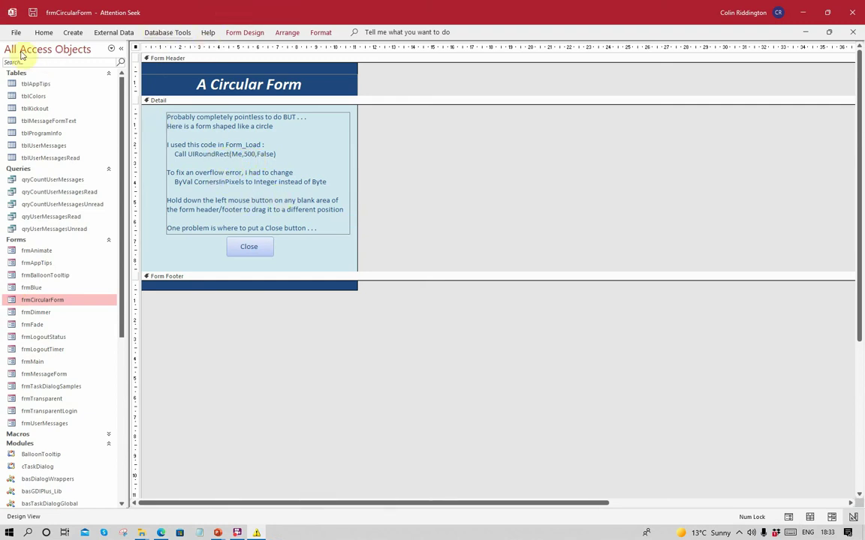
View the code behind frmCircularForm, then close the running circular form
click(245, 32)
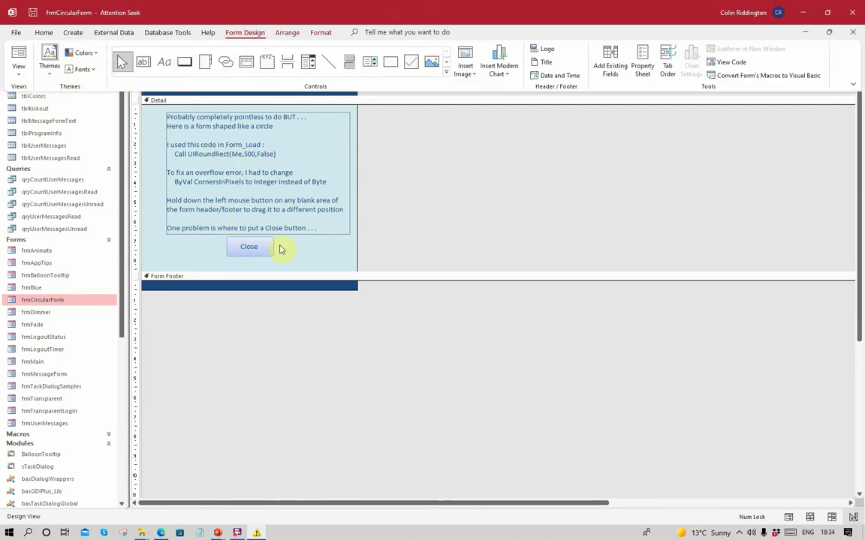
click(721, 62)
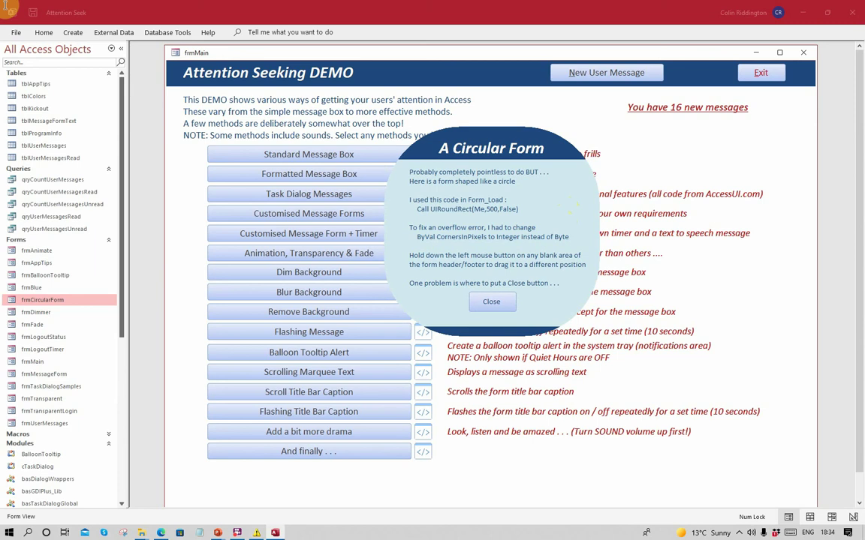
click(501, 302)
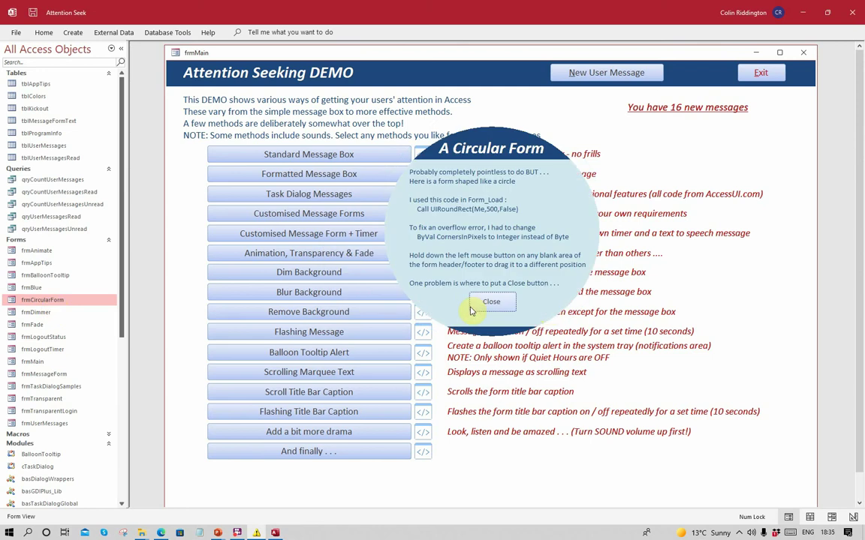
click(508, 297)
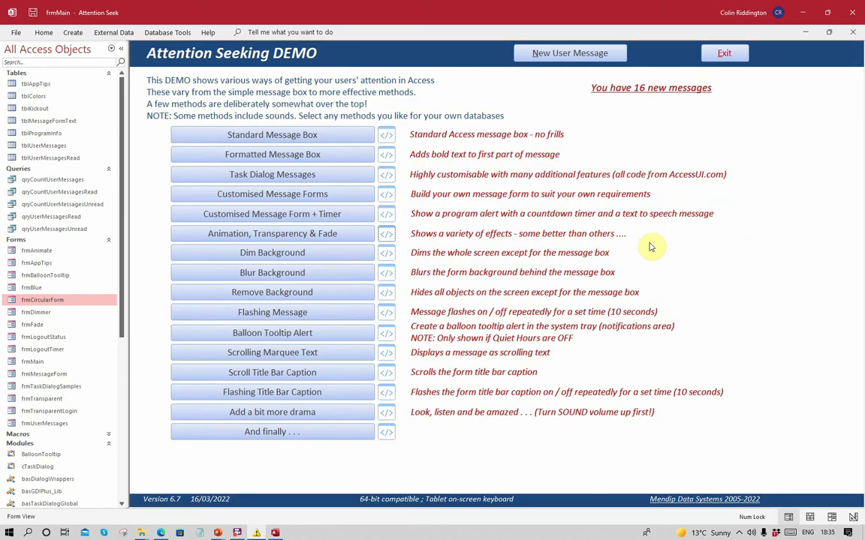
Run Dim Background, dismiss its message, page through two Application Tips, then close them
click(308, 259)
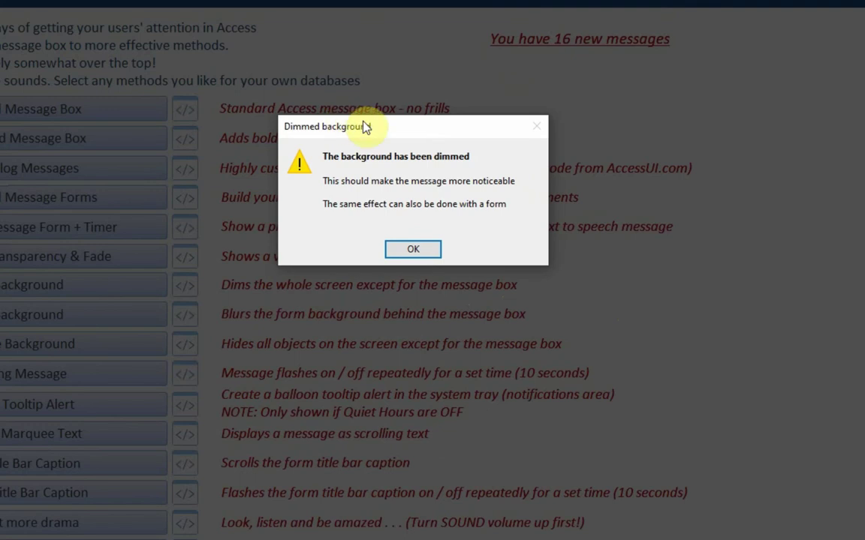
drag(389, 124, 379, 168)
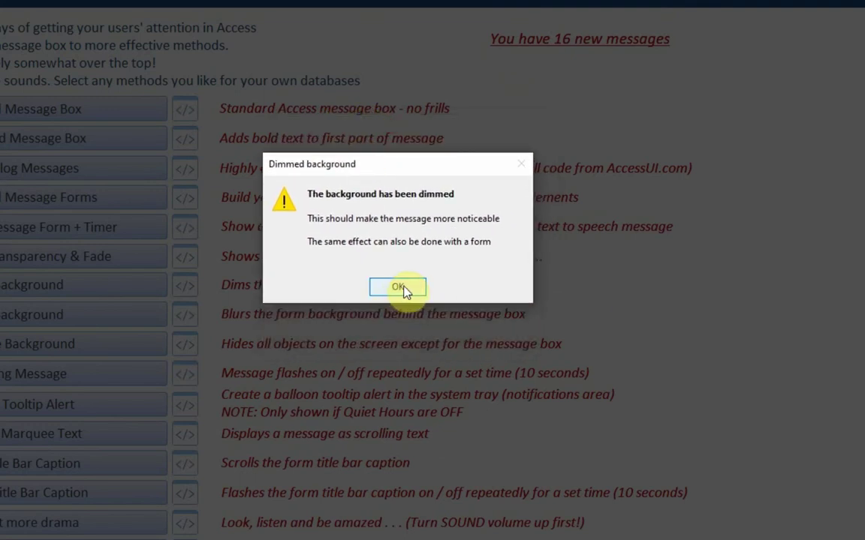
click(399, 287)
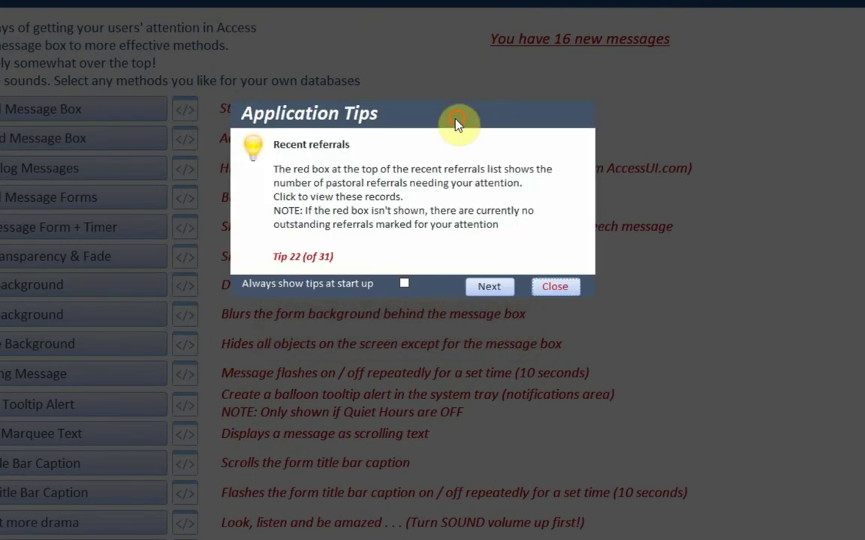
click(497, 287)
click(496, 287)
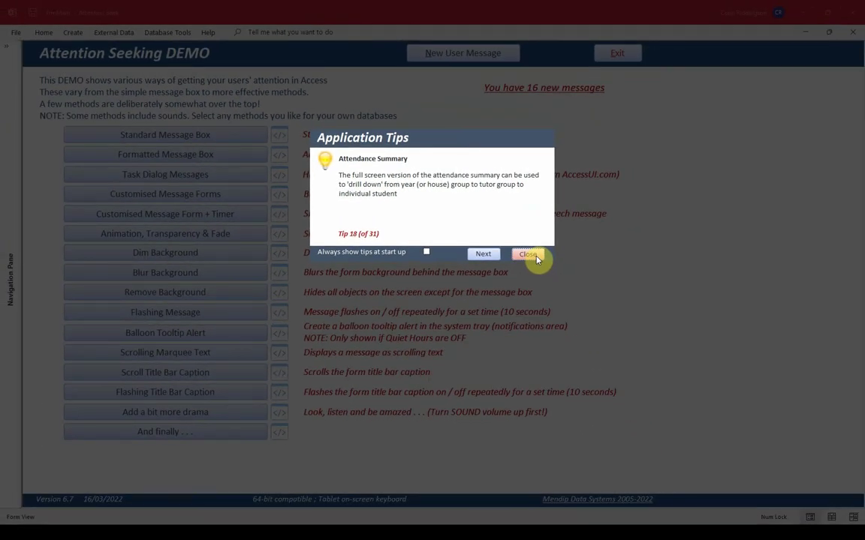
click(535, 256)
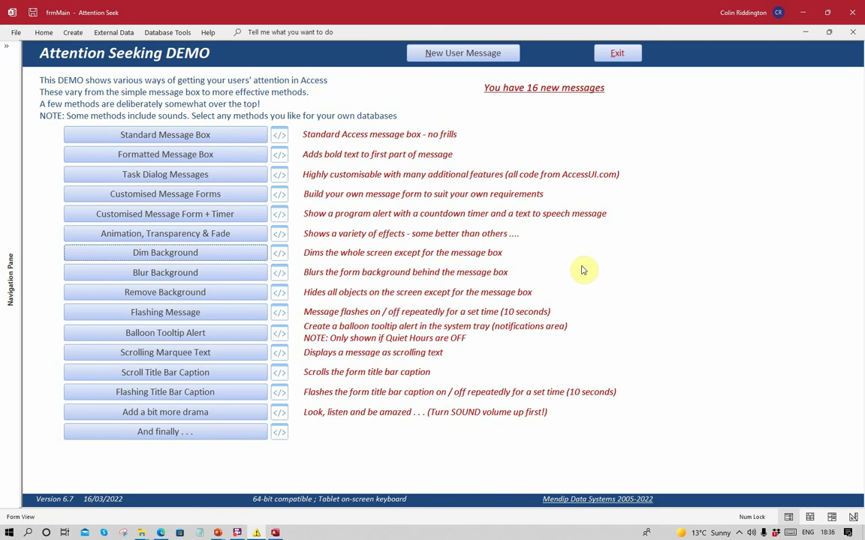
click(283, 253)
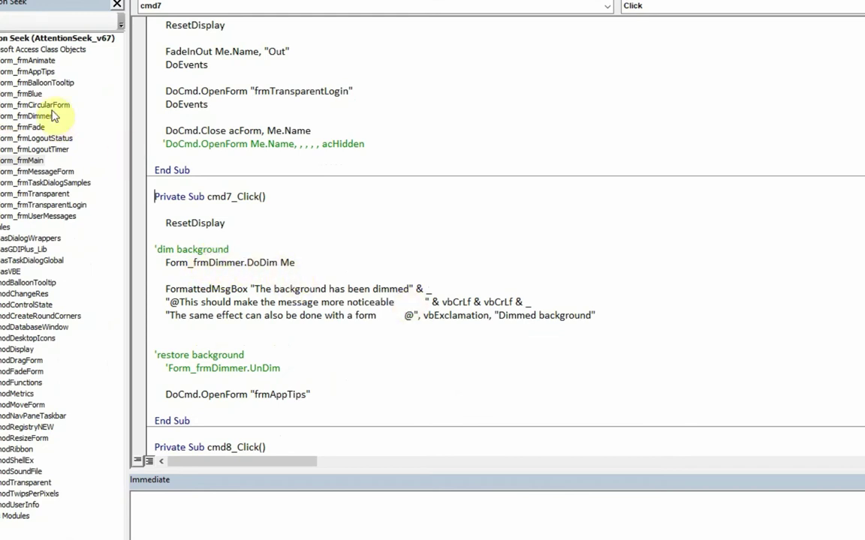
double_click(26, 116)
scroll(349, 127, down, 12)
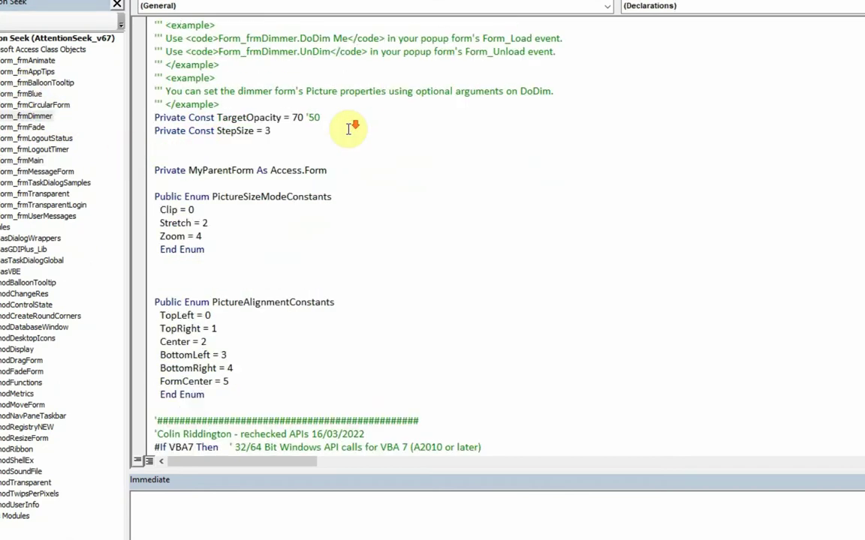
scroll(349, 128, down, 11)
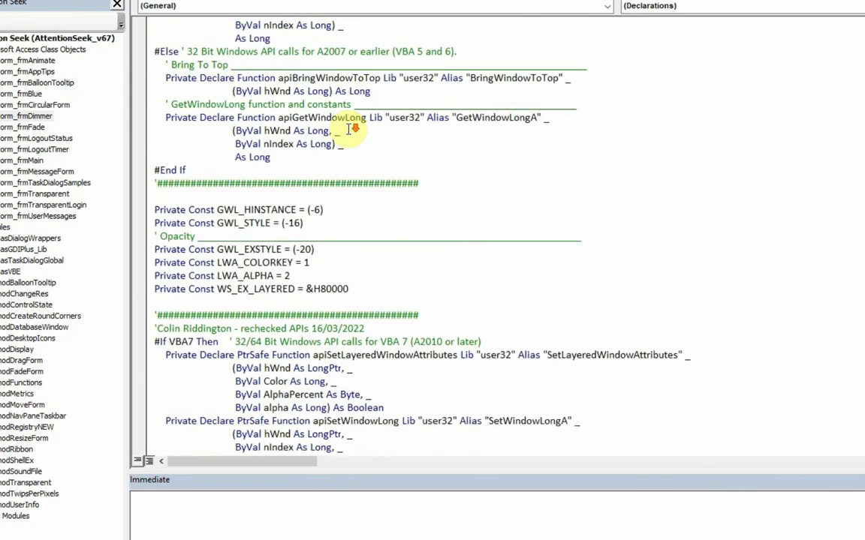
scroll(349, 128, down, 6)
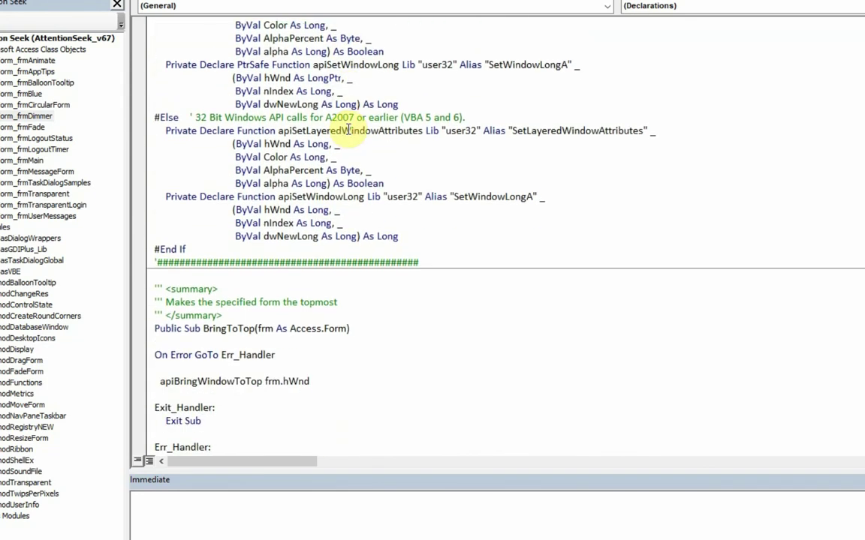
scroll(349, 131, down, 15)
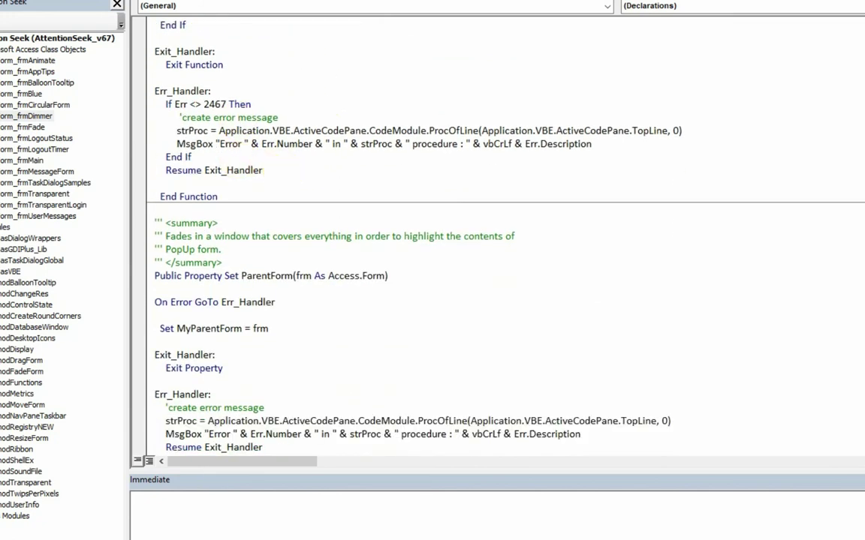
scroll(525, 248, down, 8)
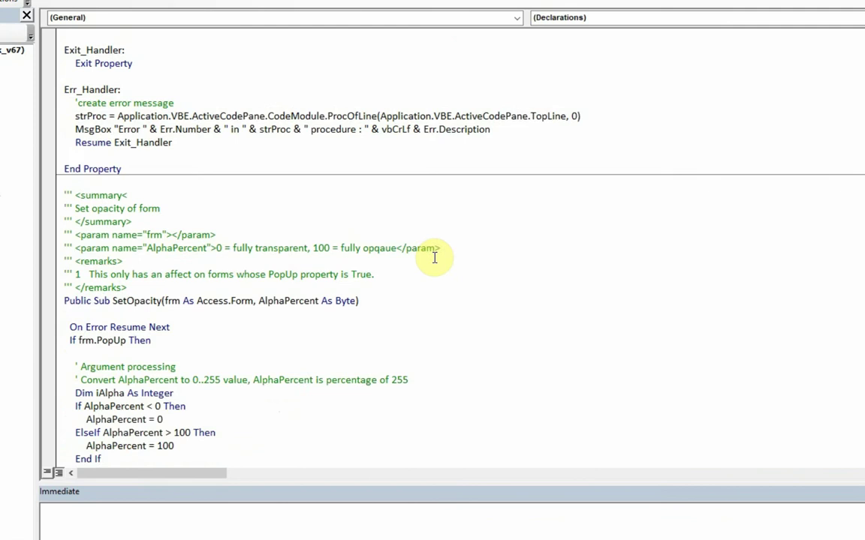
scroll(434, 257, down, 16)
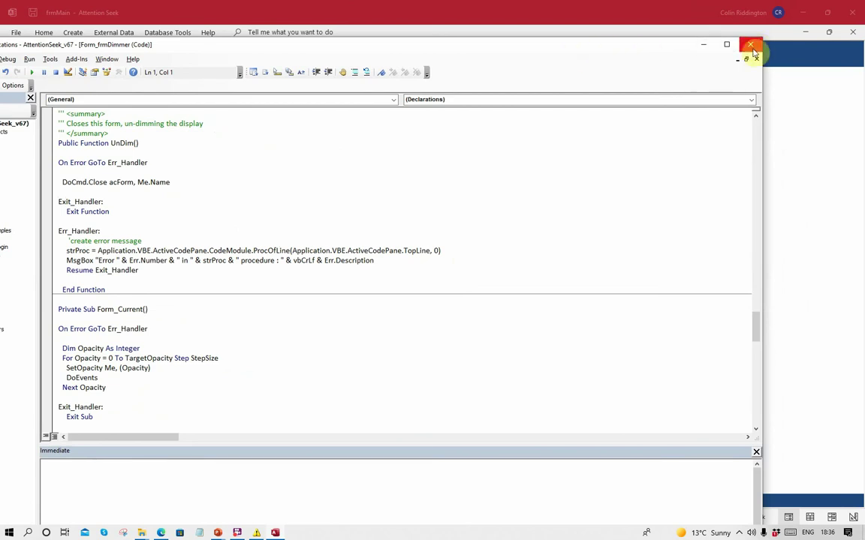
click(752, 46)
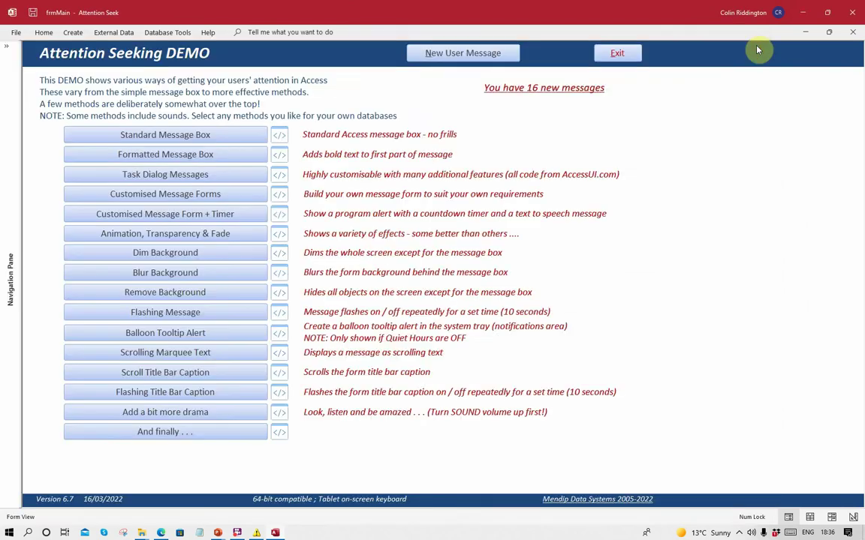
click(172, 273)
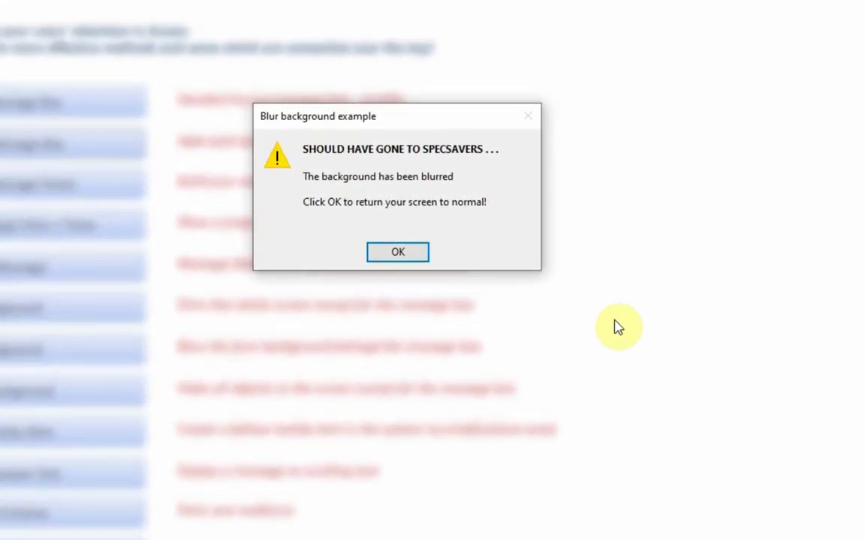
click(397, 254)
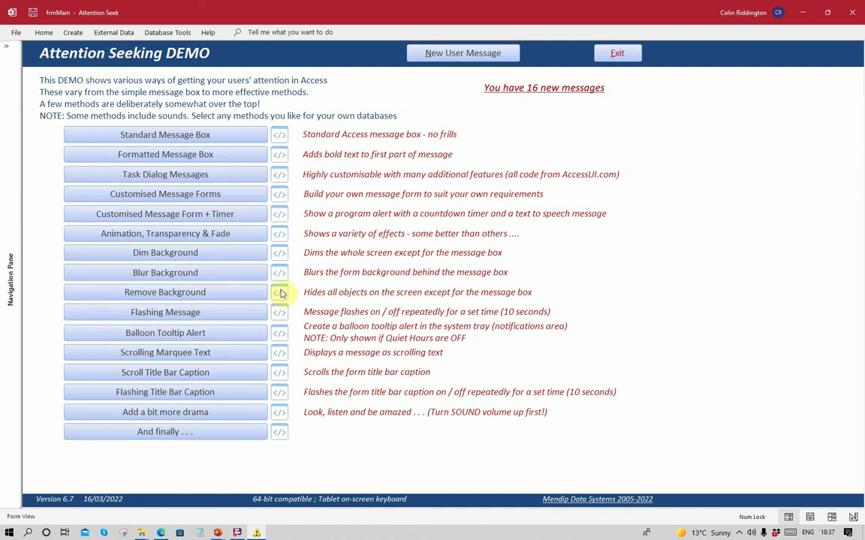
click(187, 272)
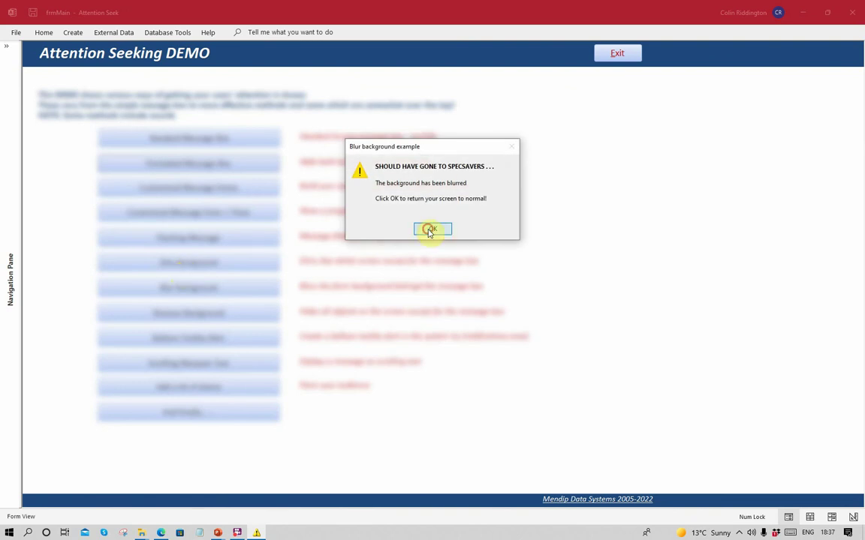
click(430, 230)
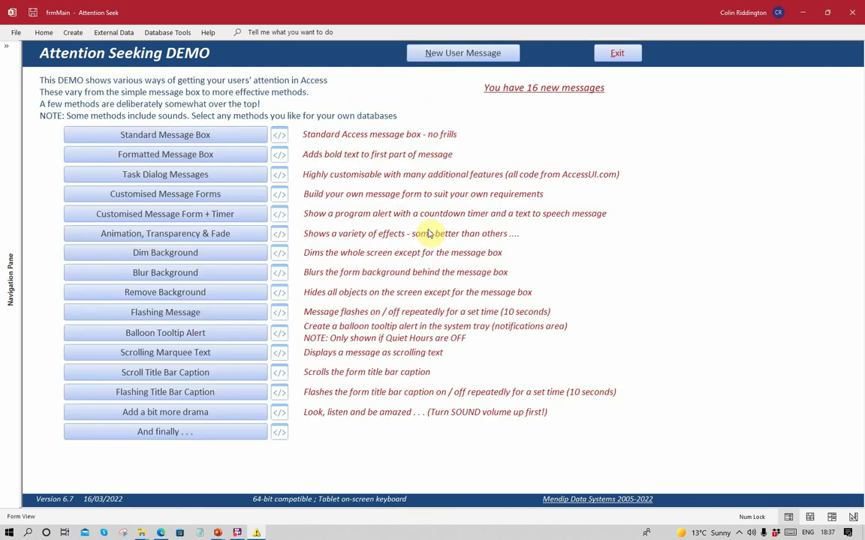
Run Remove Background, dismiss its message, and read through the cmd9_Click procedure
click(184, 296)
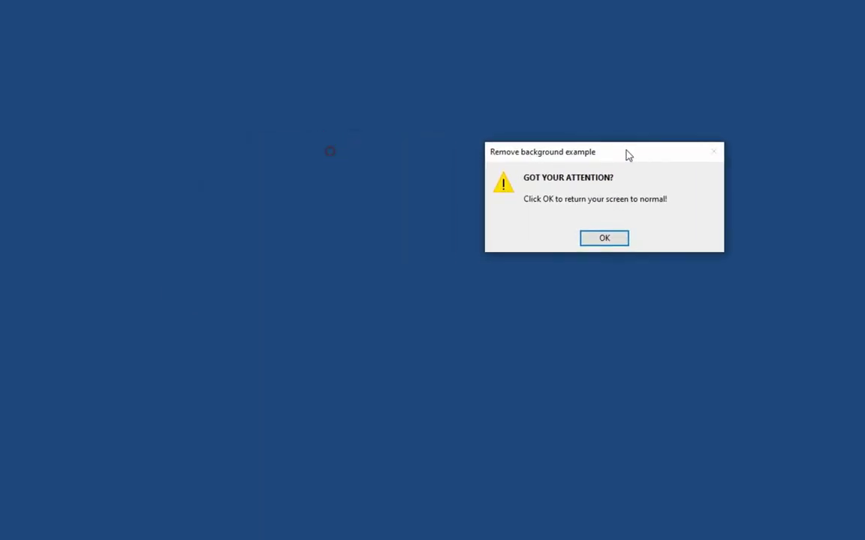
click(612, 238)
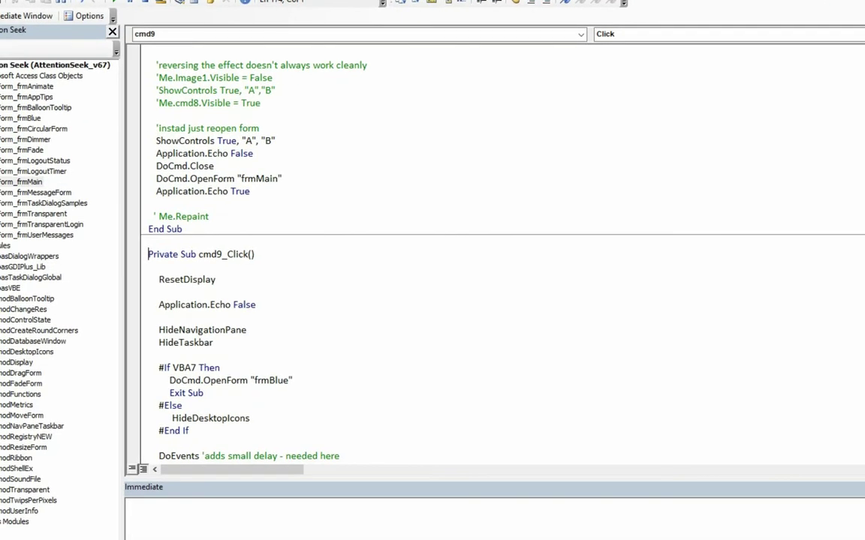
scroll(349, 353, down, 2)
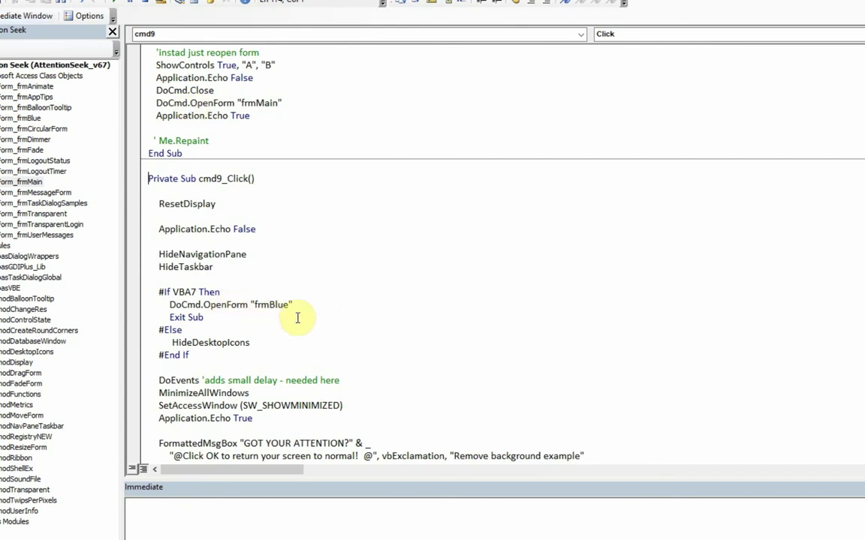
scroll(225, 300, down, 4)
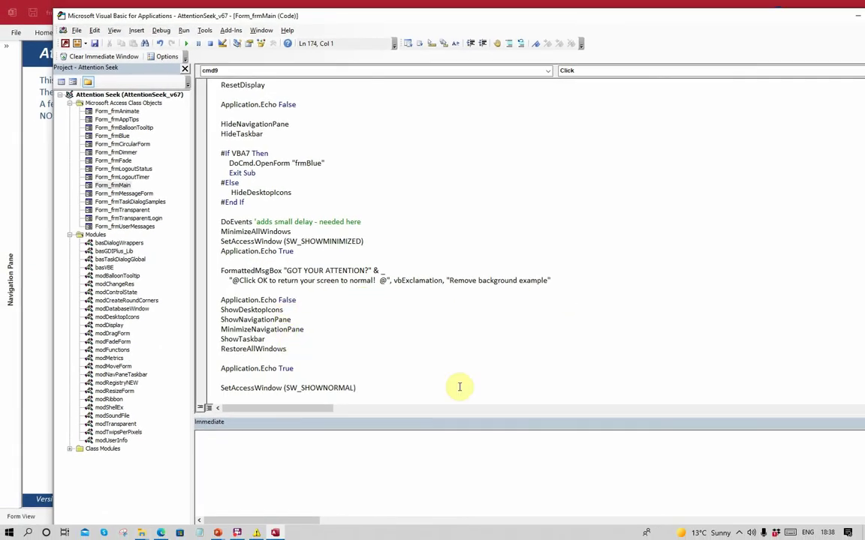
Close the VBA editor to return to the Attention Seeking DEMO main menu in Access
key(alt+q)
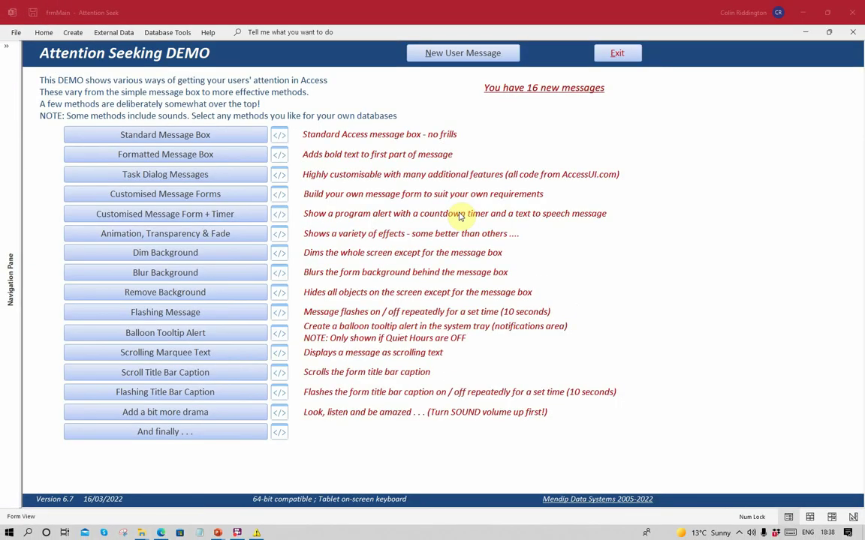